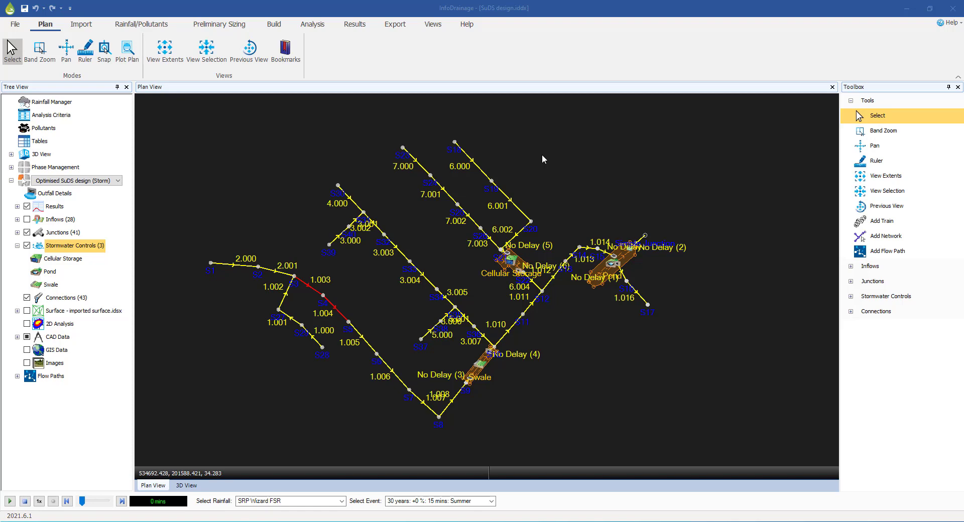
Step: Show InfoDrainage's Export options, then switch to the empty Civil 3D Drawing1
click(396, 25)
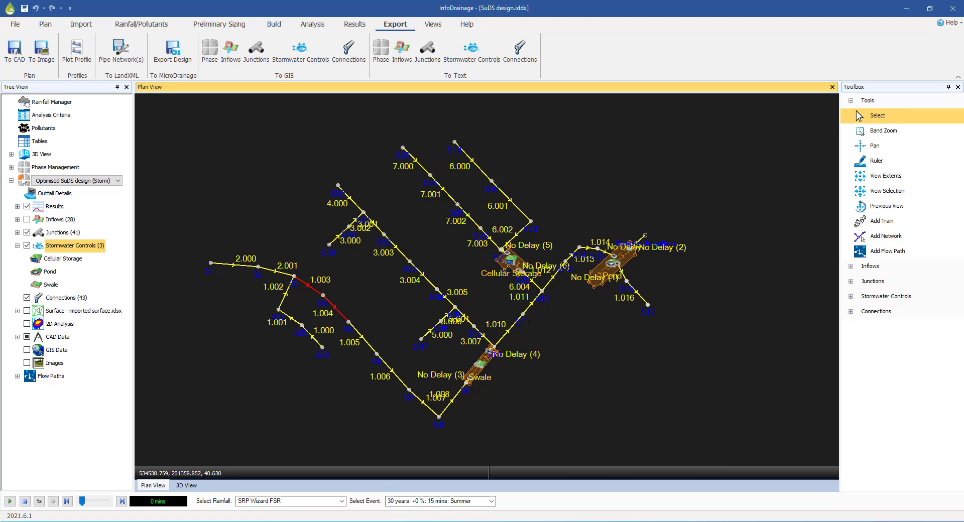
mouse_move(505, 521)
click(504, 482)
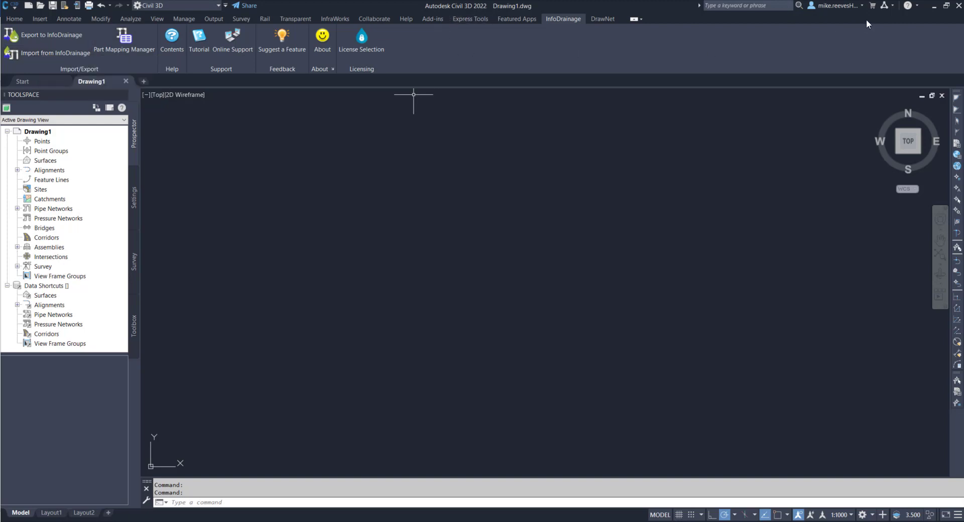
Step: Minimise Civil 3D and move the Snipping Tool window to the right over InfoDrainage
click(933, 6)
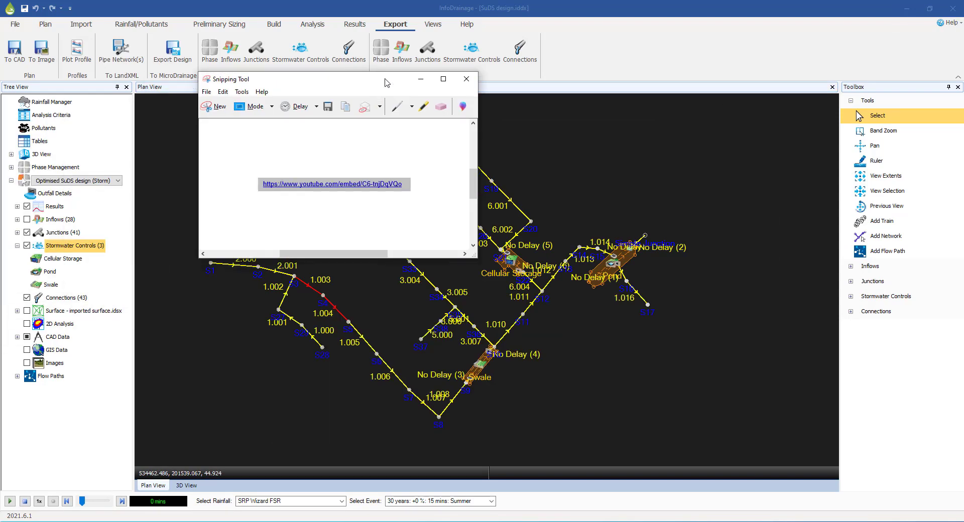
drag(372, 78, 531, 87)
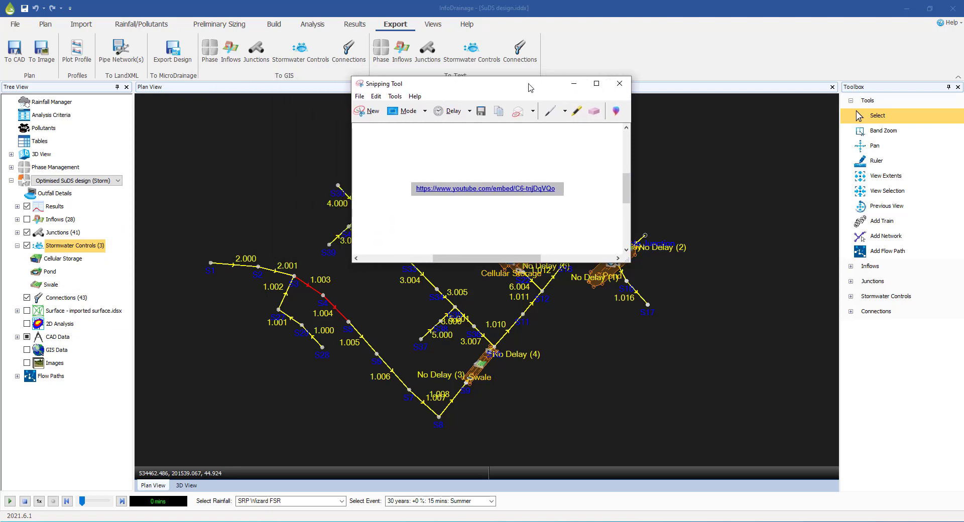
Step: Minimise Snipping Tool to reveal the SuDS network plan and open the File menu
click(574, 86)
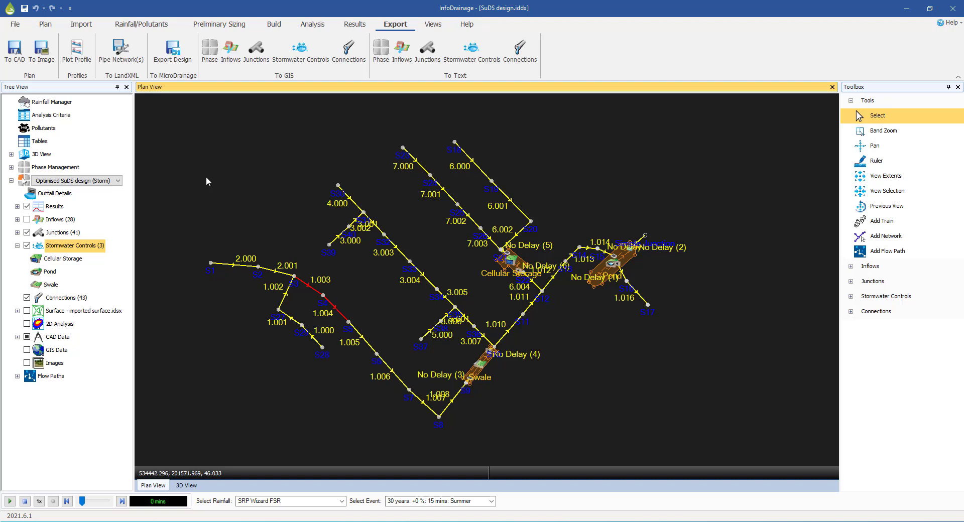
click(15, 24)
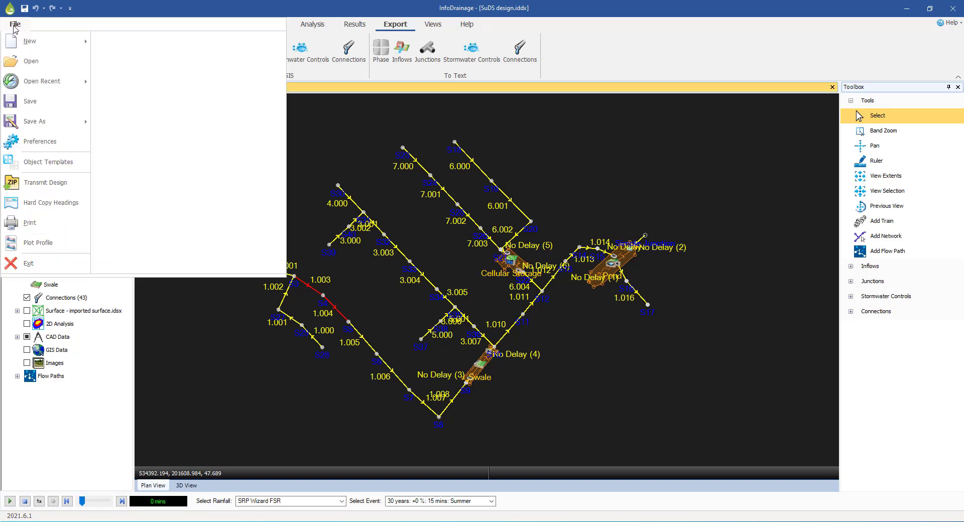
click(28, 227)
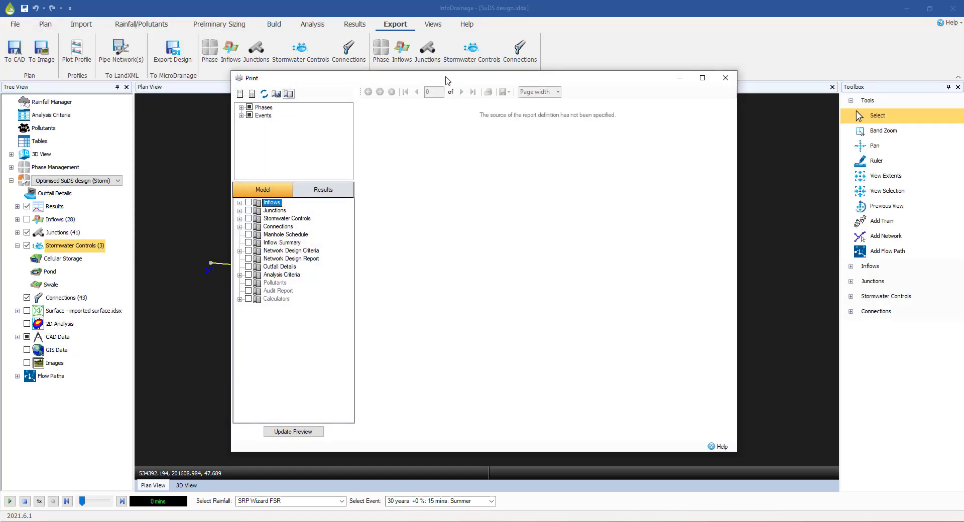
drag(443, 77, 441, 69)
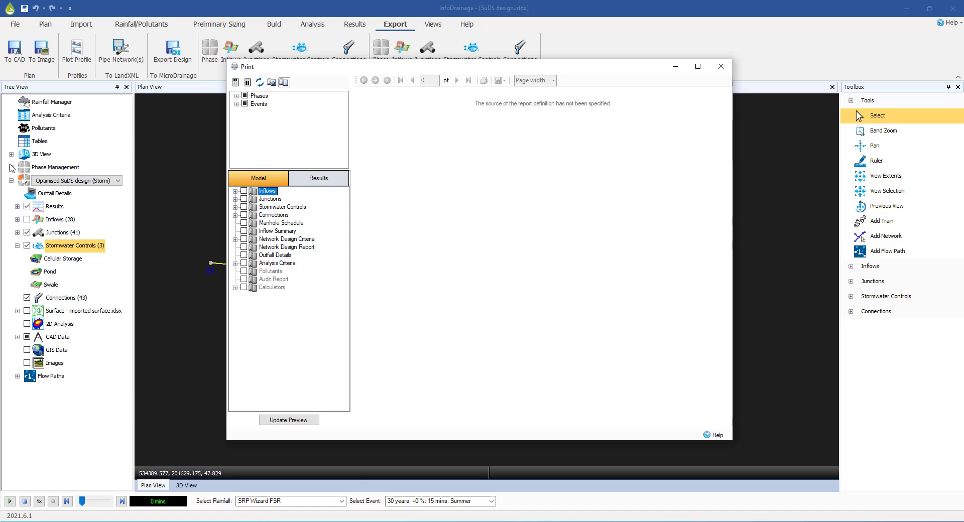
Step: Expand Phase Management, then reopen Print with Phases > Storm and Events > Rainfall expanded
click(721, 66)
click(11, 167)
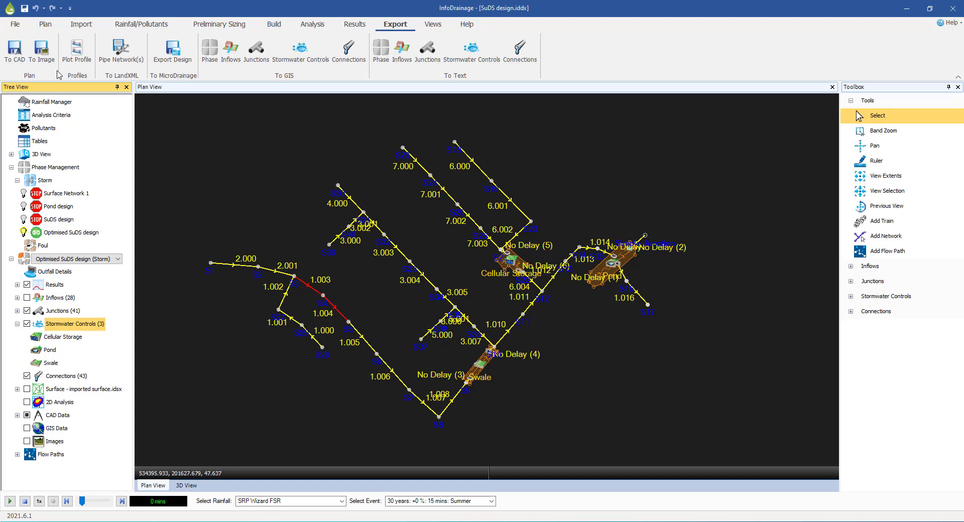
click(15, 23)
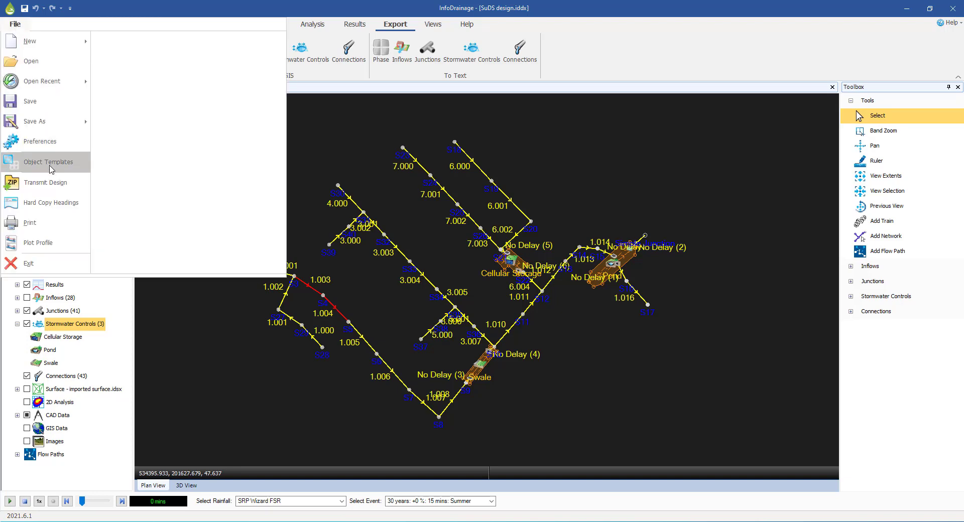
click(42, 225)
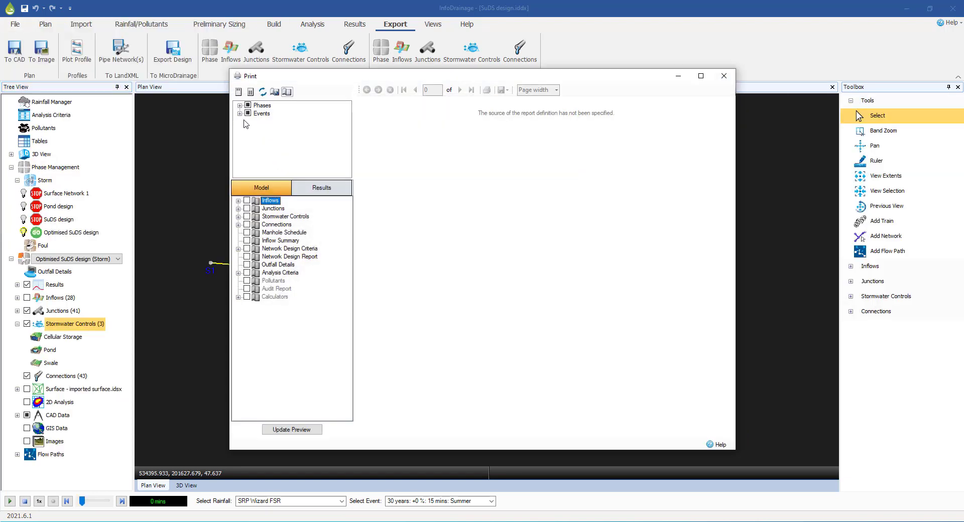
click(240, 106)
click(249, 114)
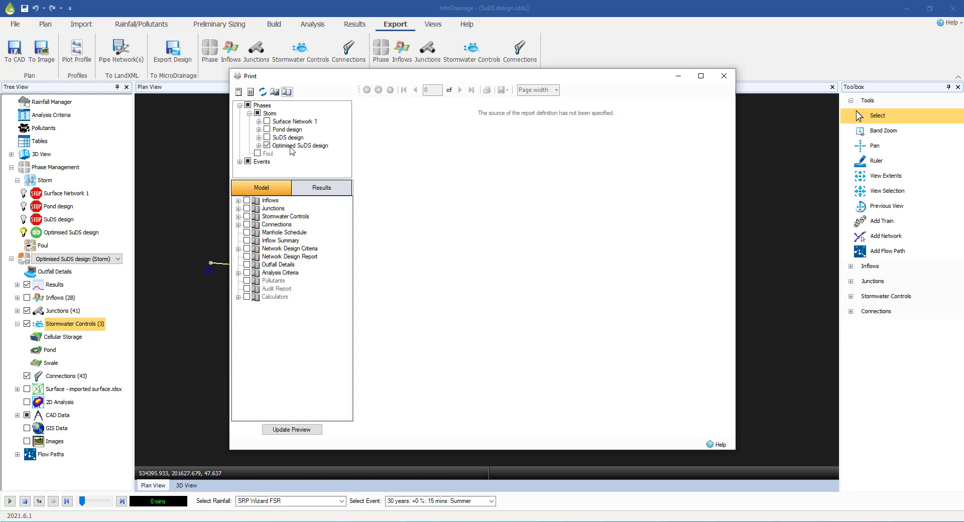
click(240, 161)
click(249, 154)
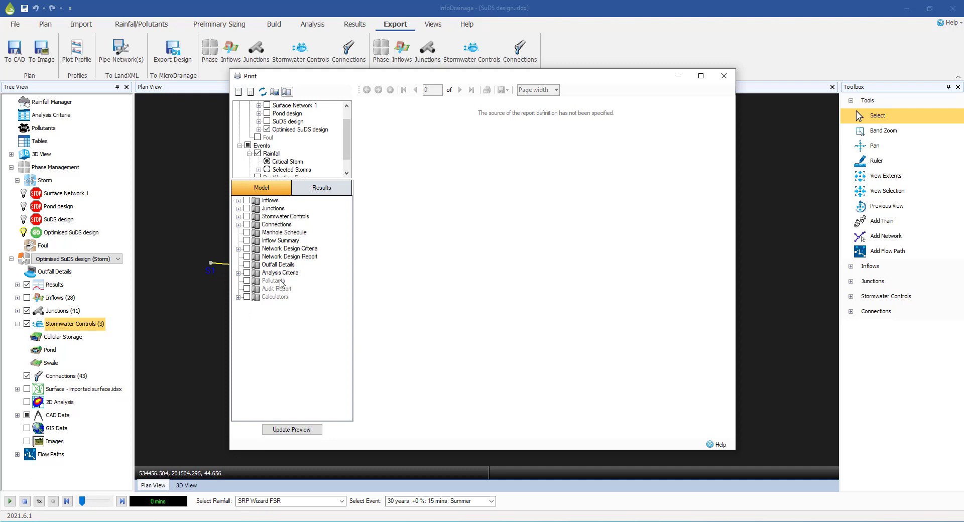
Step: Tick Junctions, Stormwater Controls, Connections, Inflow Summary, Outfall Details and Analysis Criteria Rainfall
click(247, 209)
click(247, 217)
click(247, 225)
click(247, 240)
click(247, 264)
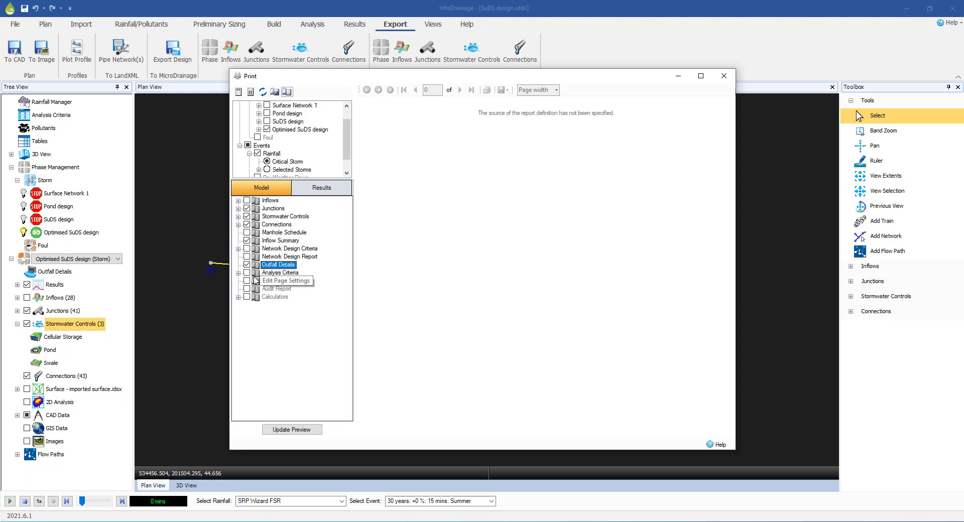
click(247, 273)
click(238, 272)
click(256, 280)
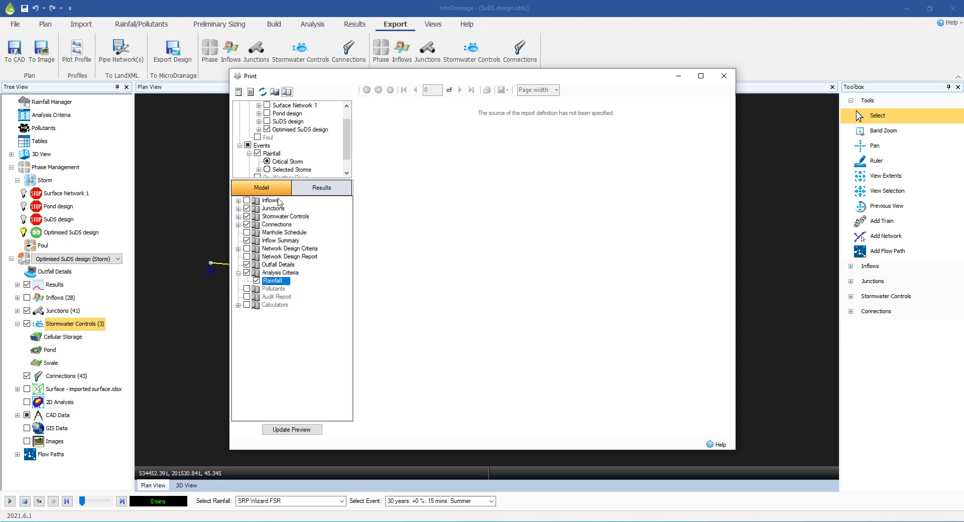
Step: On the Results tab, expand the Summaries group for Junctions, Stormwater Controls and Connections
click(310, 191)
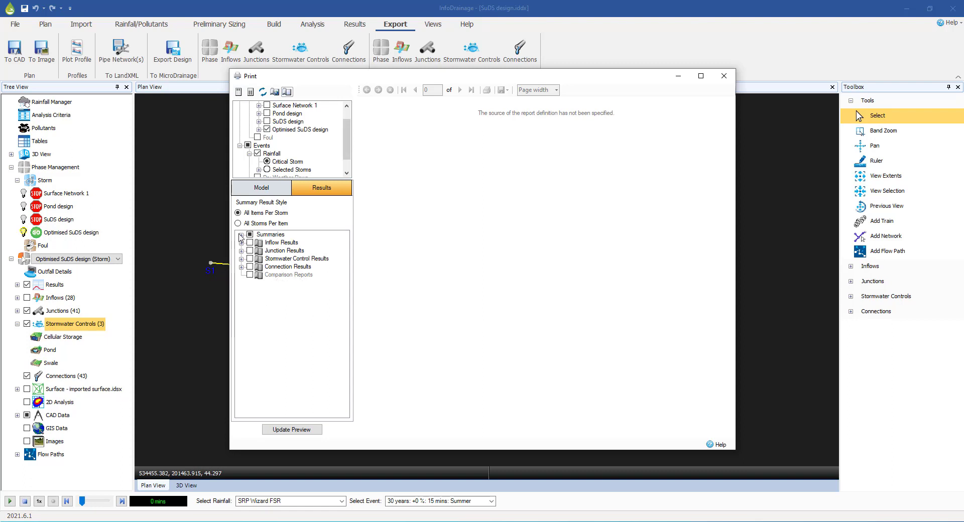
click(241, 235)
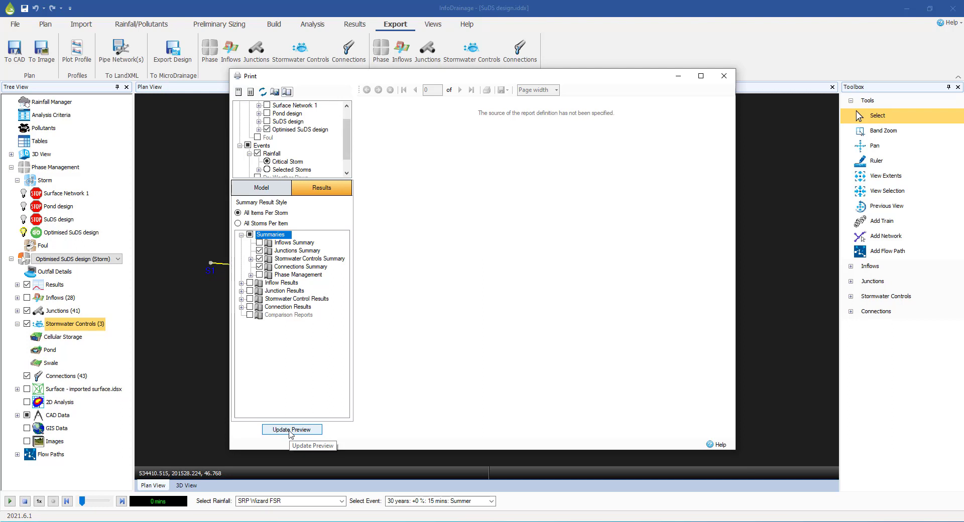
Step: Update the preview to build the 22-page report and scroll through to page 13
click(290, 432)
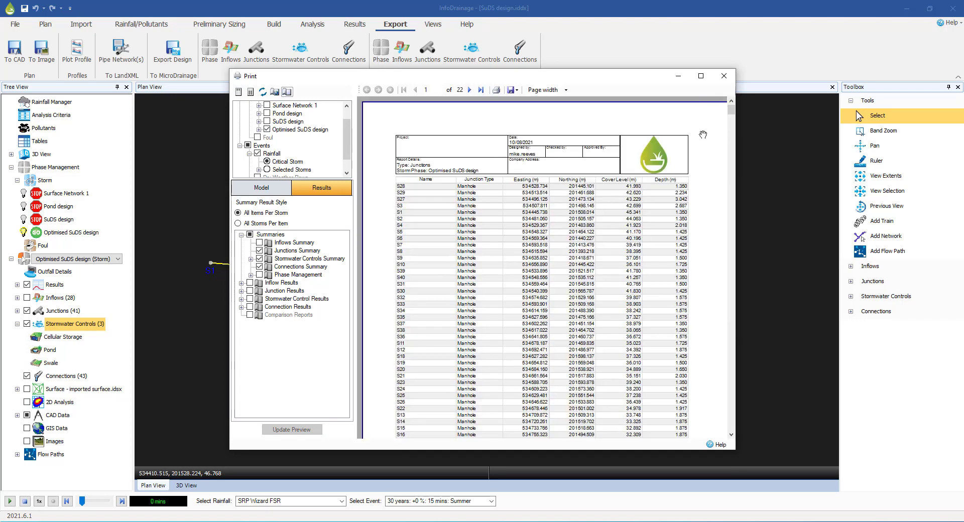
scroll(708, 171, down, 3)
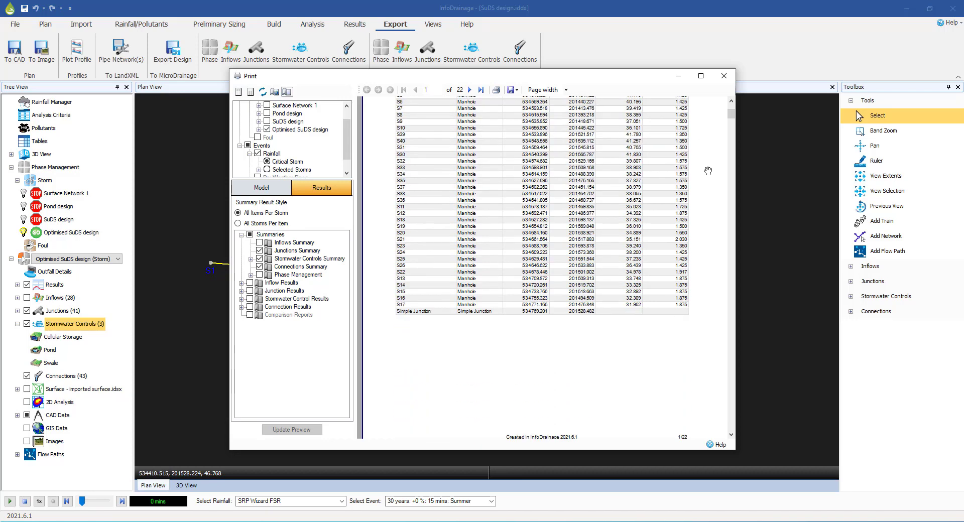
scroll(709, 171, down, 2)
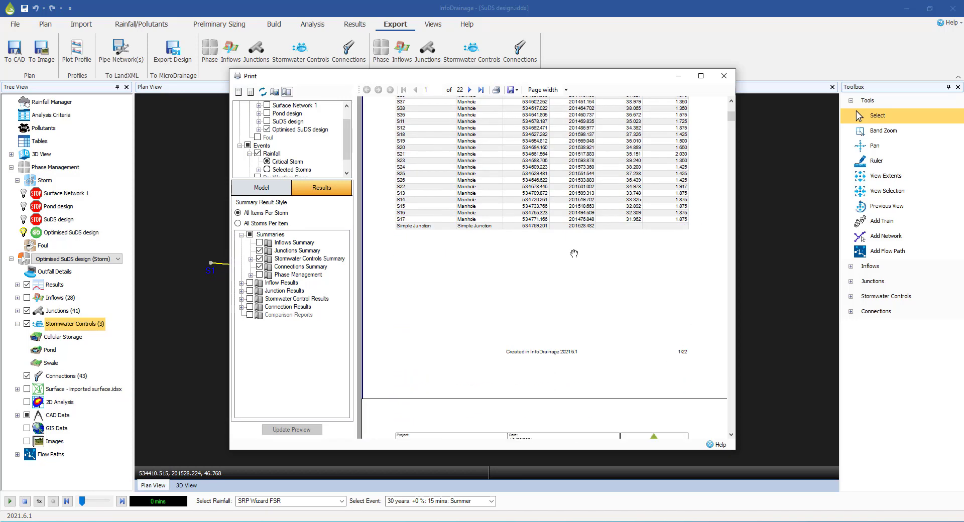
scroll(573, 254, down, 10)
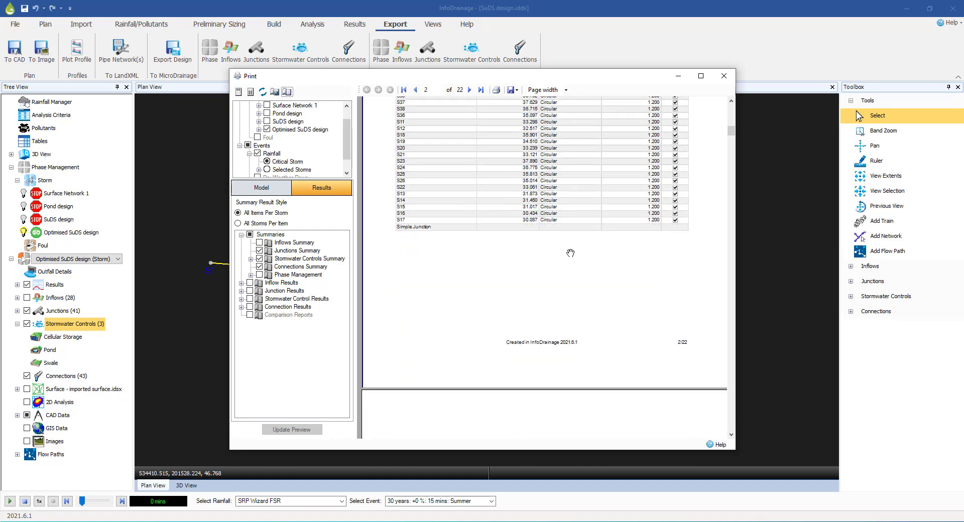
scroll(571, 253, down, 10)
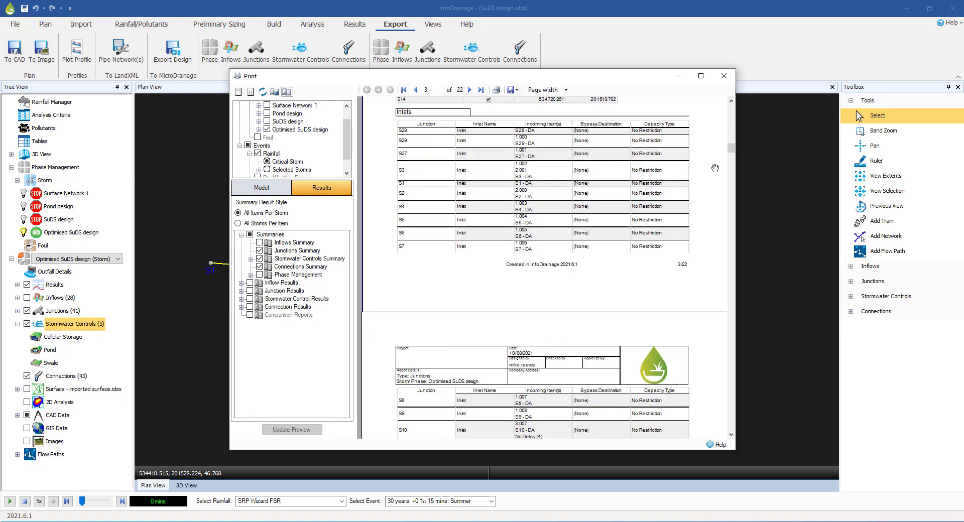
drag(732, 150, 732, 289)
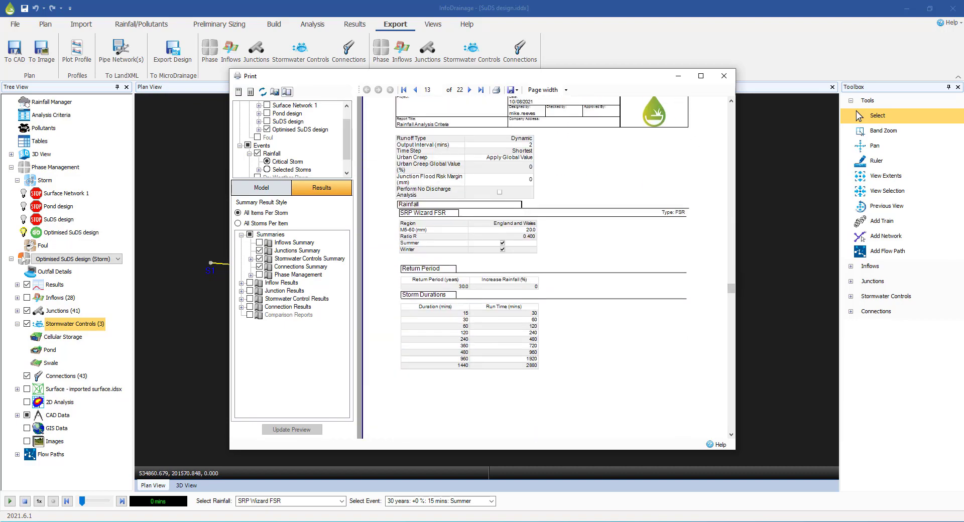